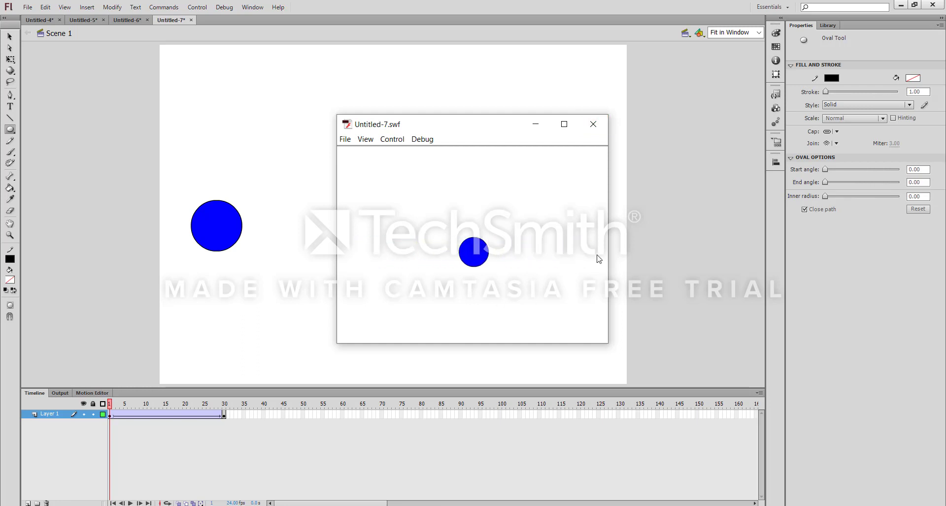
Close the SWF preview and create a new ActionScript 3.0 document with the whole stage fitted in view
drag(485, 127, 488, 120)
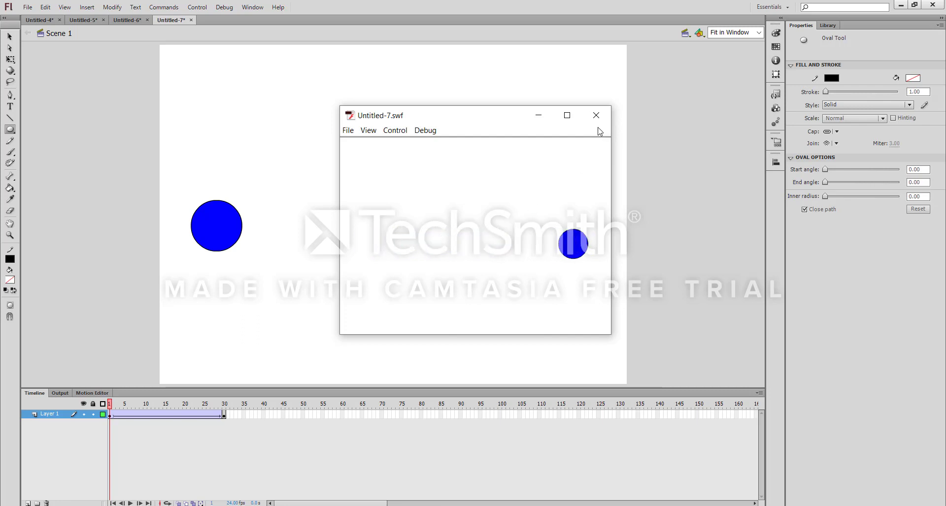
click(596, 115)
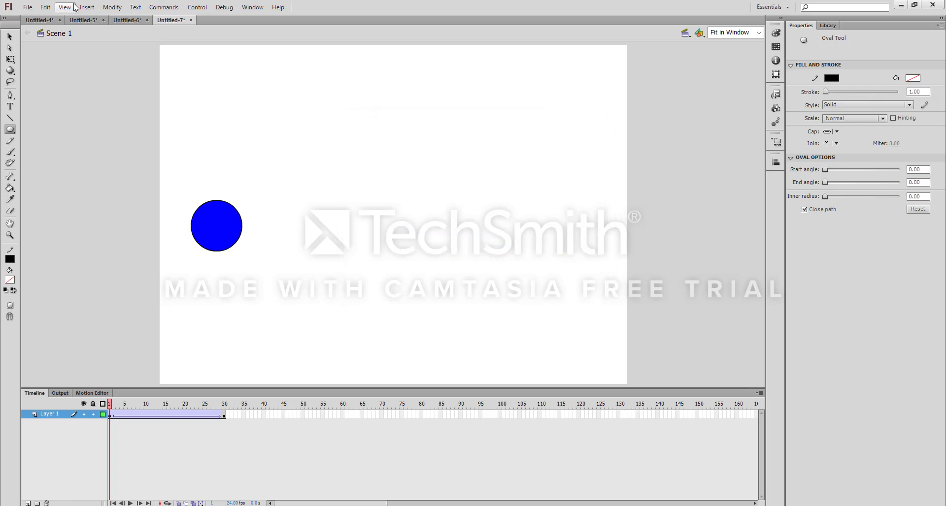
click(27, 7)
click(45, 19)
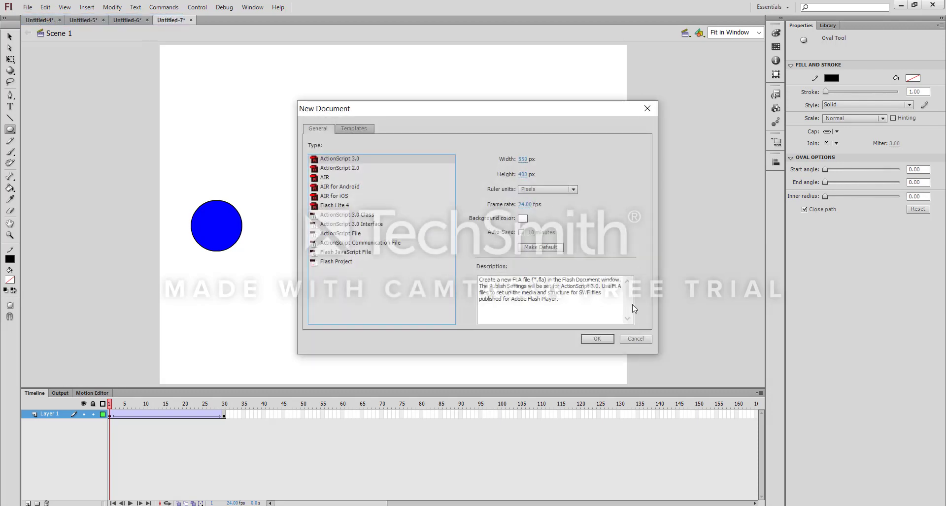
click(597, 338)
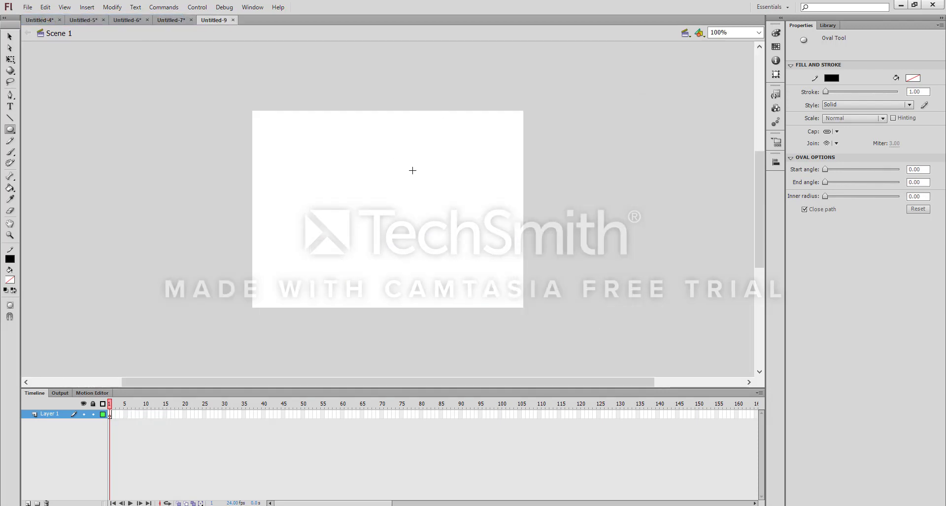
click(758, 32)
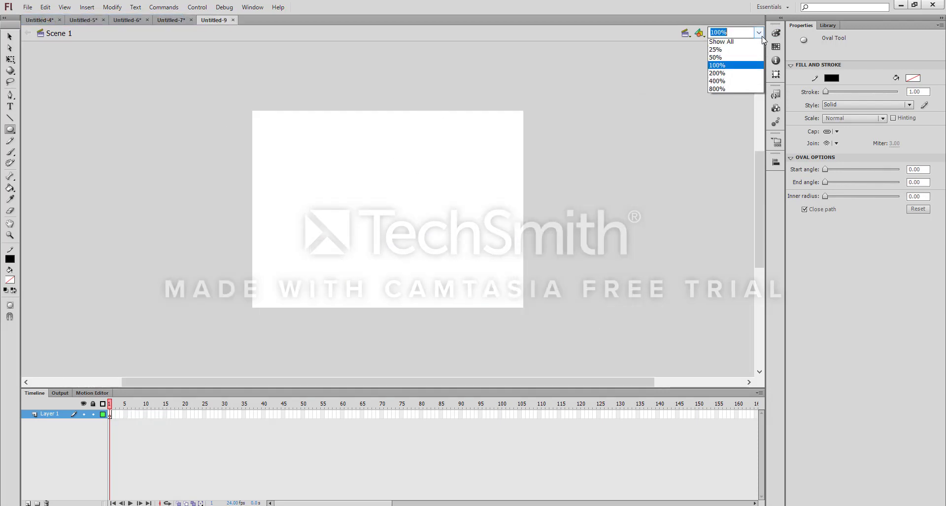
click(728, 51)
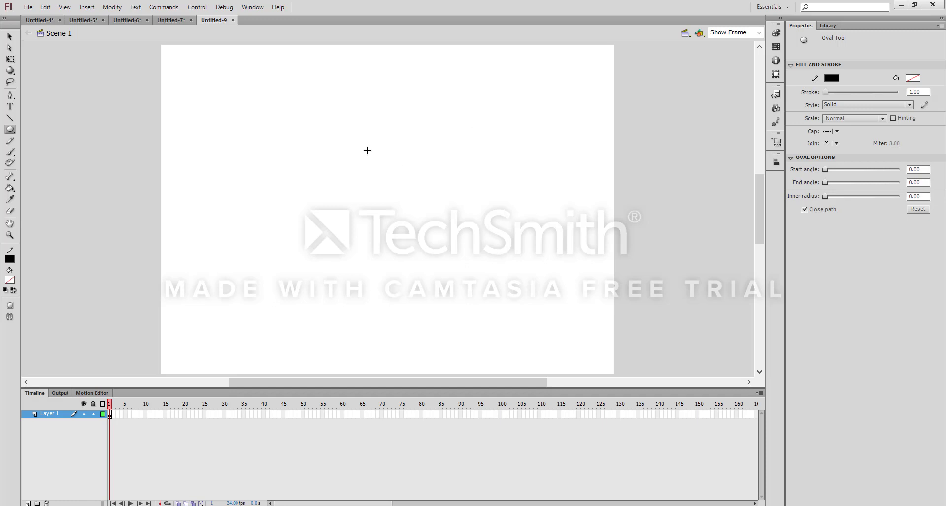
drag(313, 164, 391, 228)
key(ctrl+z)
click(10, 37)
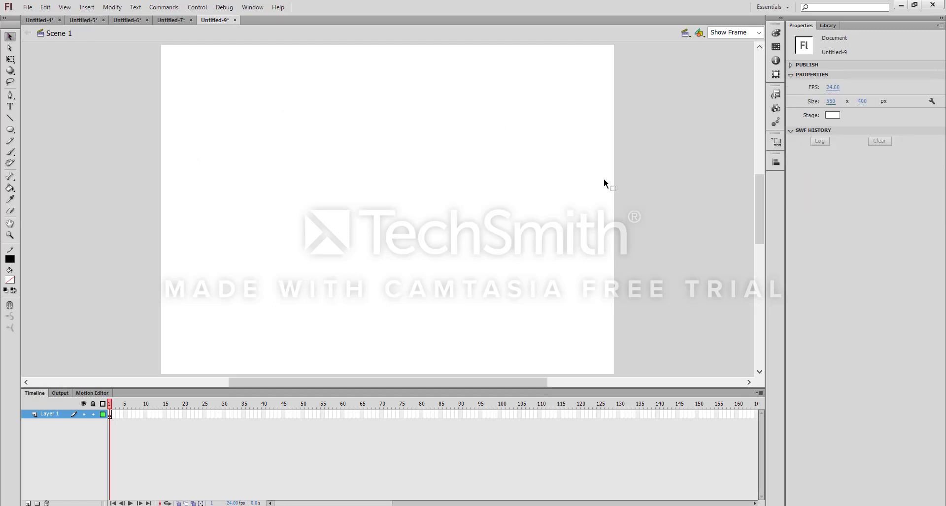
Draw a blue-filled oval with a black stroke, about 75 by 64 px, in the lower right half of the stage
click(11, 131)
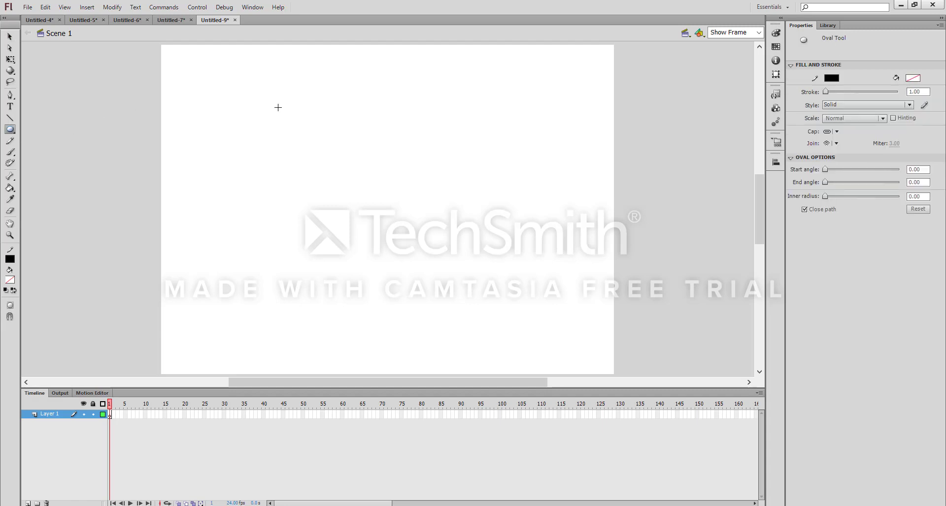
click(913, 78)
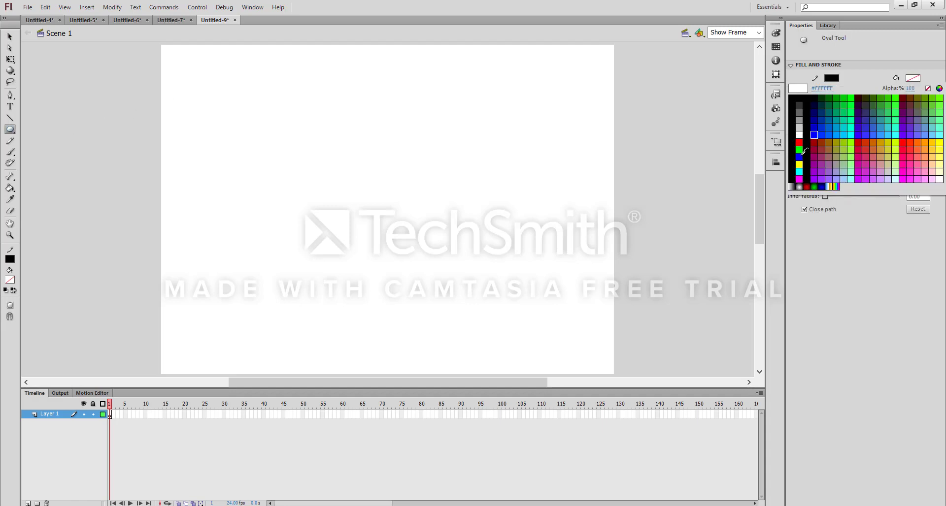
click(799, 156)
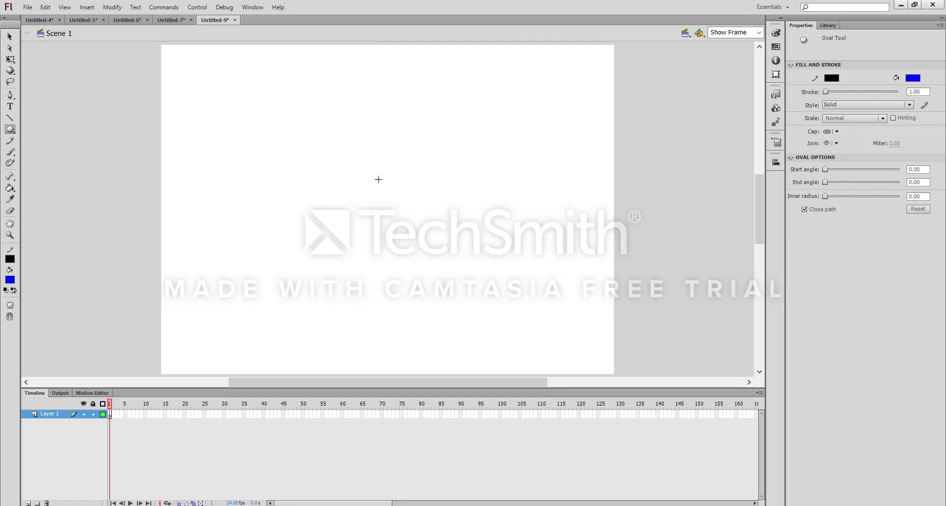
drag(446, 227, 508, 279)
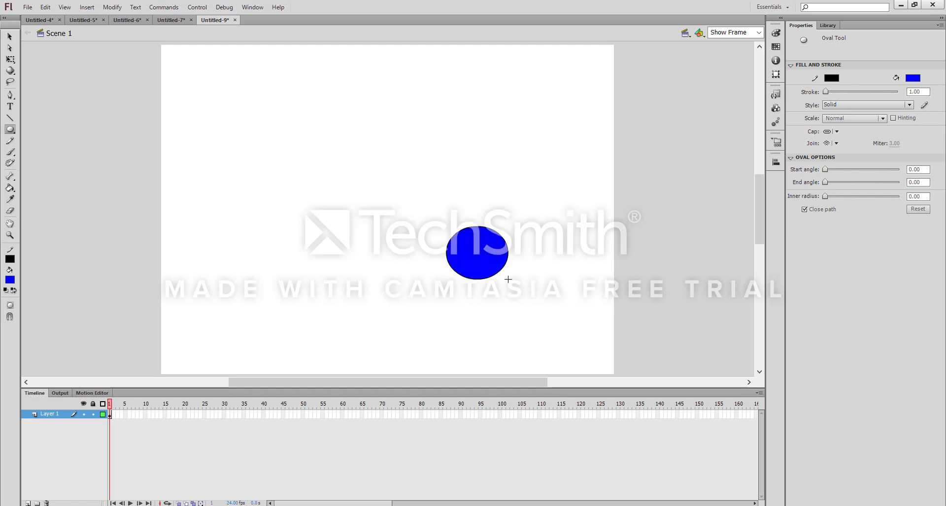
Convert the blue oval, including its outline, to a graphic symbol named ball
key(ctrl+a)
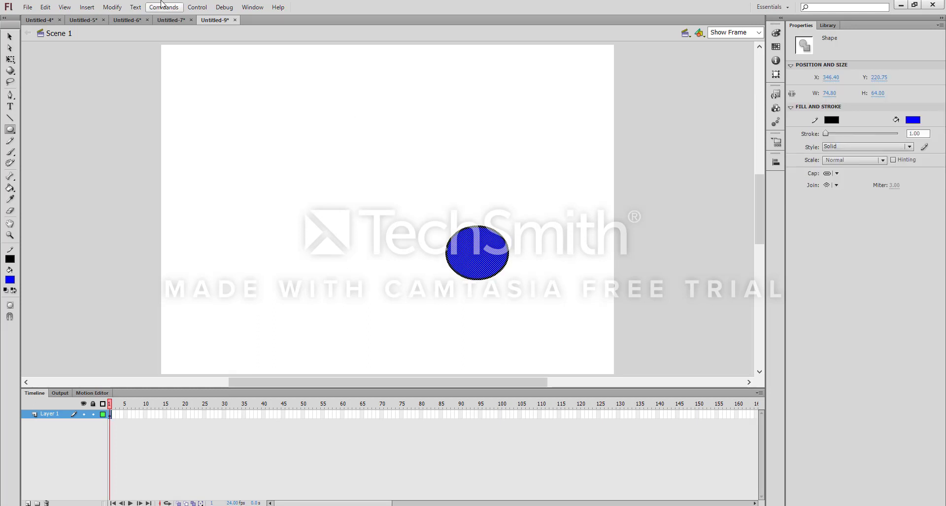
click(112, 7)
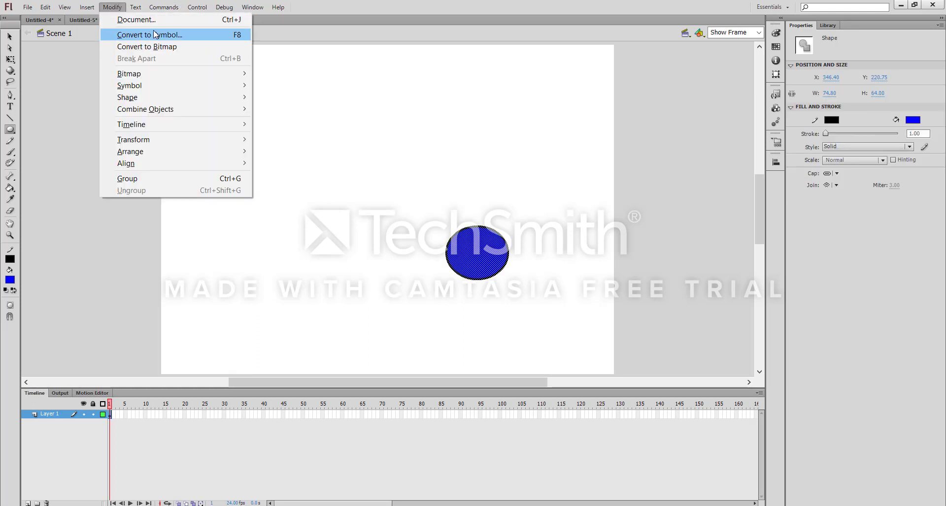
click(133, 35)
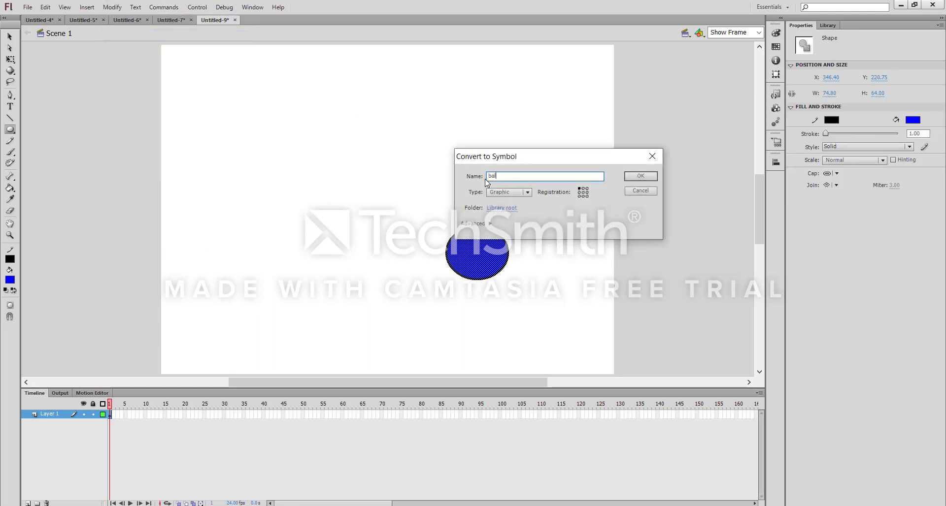
key(Return)
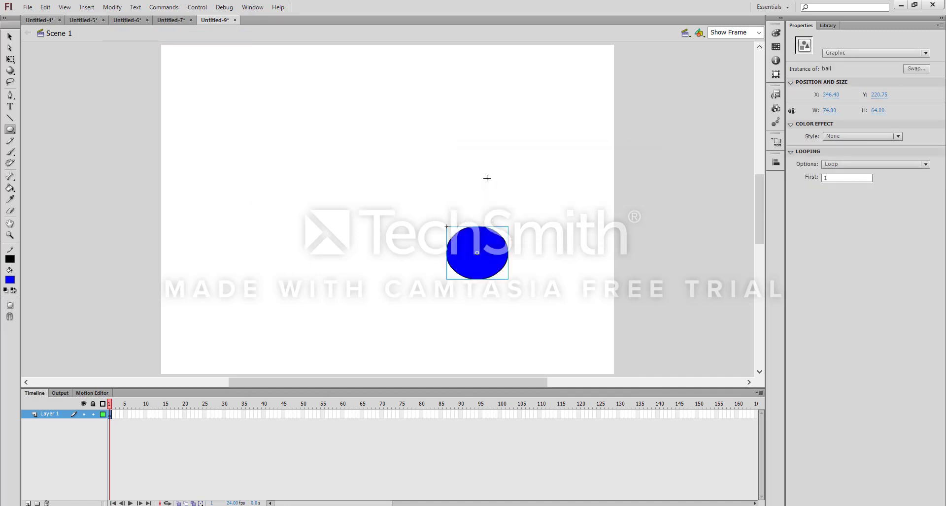
Insert a keyframe at frame 30 of Layer 1 and check the ball at frames 1 and 30
click(10, 37)
click(224, 414)
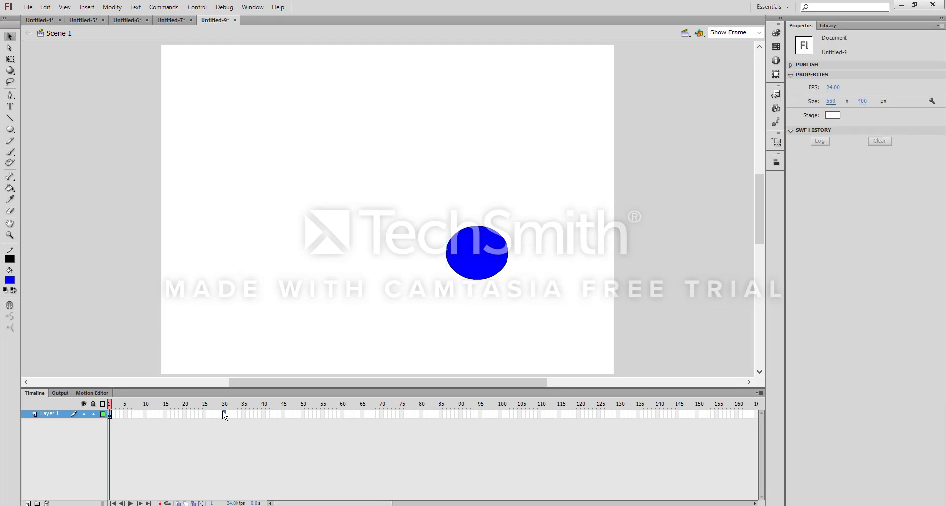
key(F5)
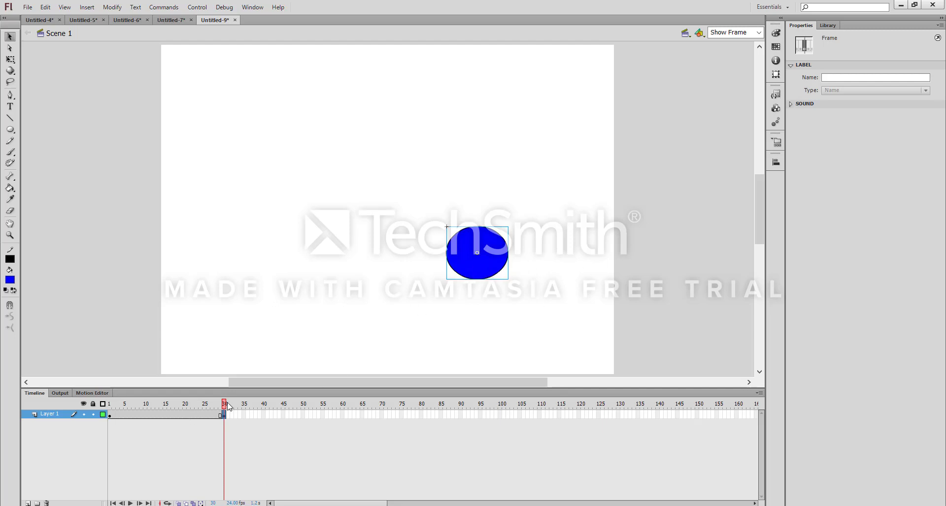
drag(207, 406, 109, 406)
click(247, 355)
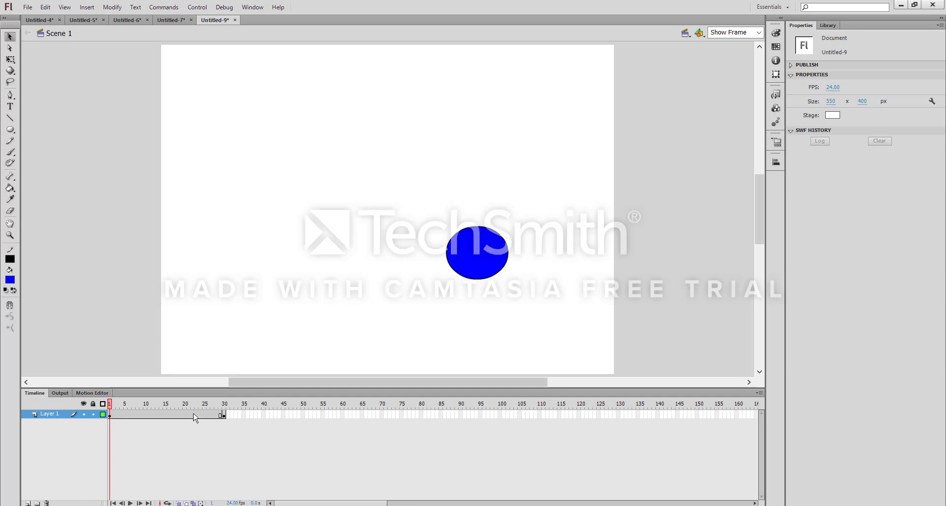
click(224, 416)
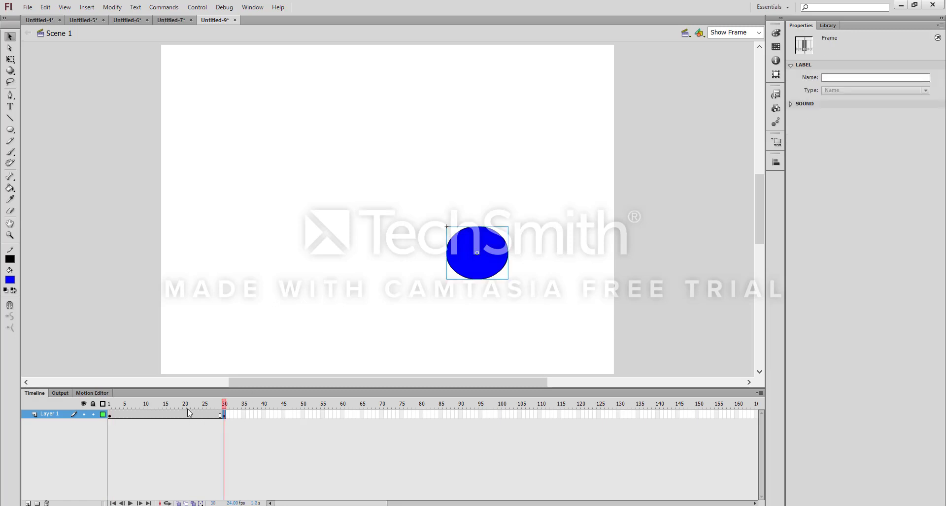
Create a classic tween between the keyframes at frames 1 and 30 of Layer 1
click(157, 415)
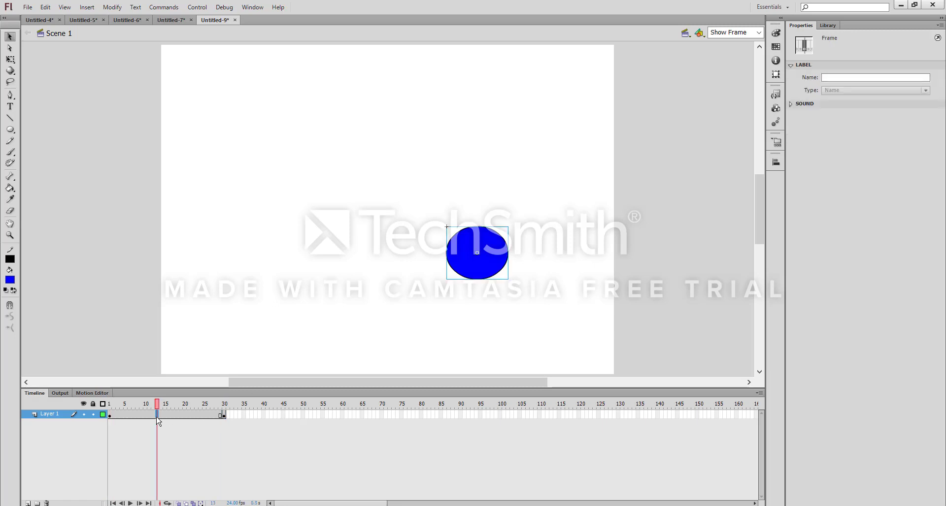
click(182, 417)
right_click(182, 418)
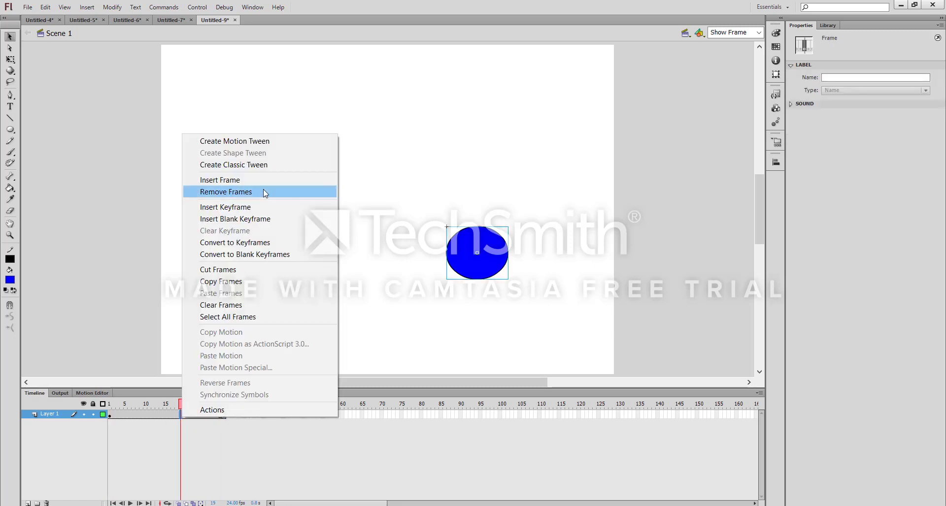
click(267, 164)
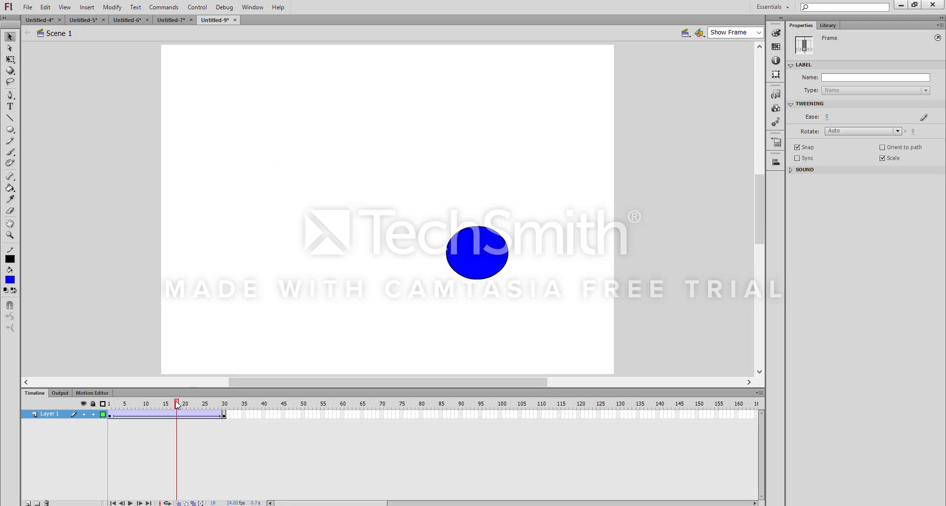
mouse_move(181, 406)
mouse_down()
mouse_move(115, 404)
mouse_move(210, 394)
mouse_move(112, 395)
mouse_move(114, 403)
mouse_move(189, 405)
mouse_up()
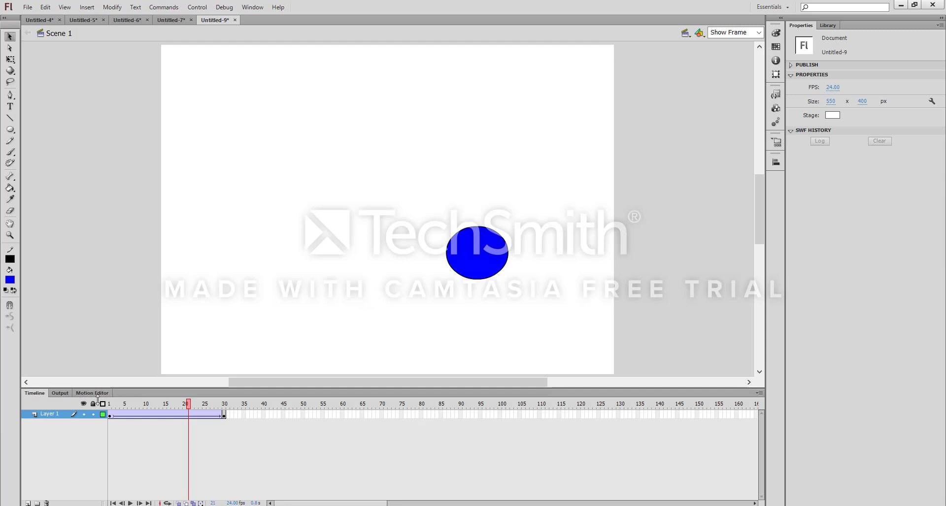
Add a layer above Layer 1 and draw an unfilled black oval on it, about 302 by 213 px, overlapping the ball
click(29, 503)
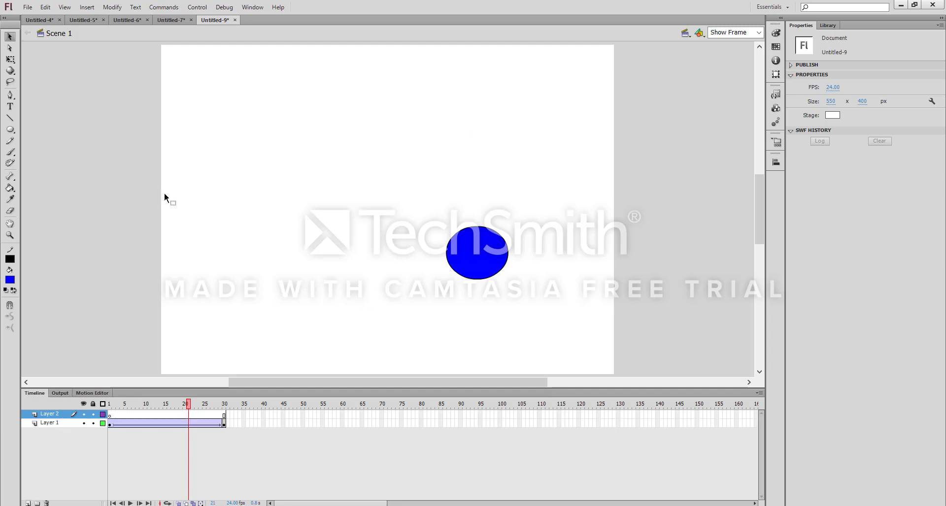
click(9, 130)
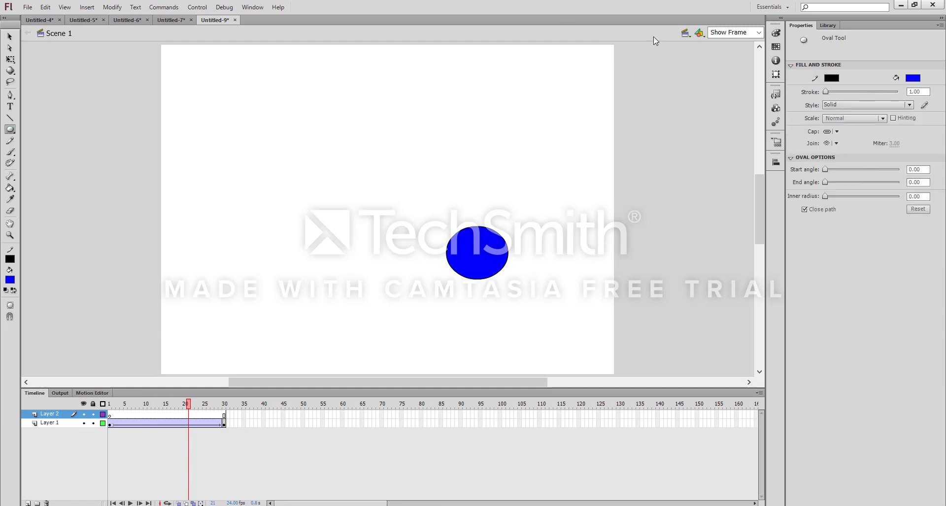
click(913, 79)
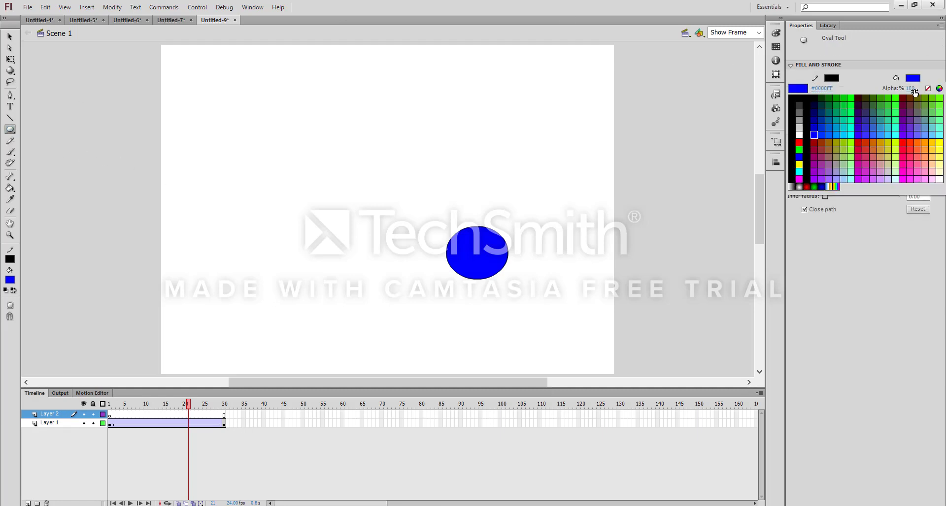
click(928, 88)
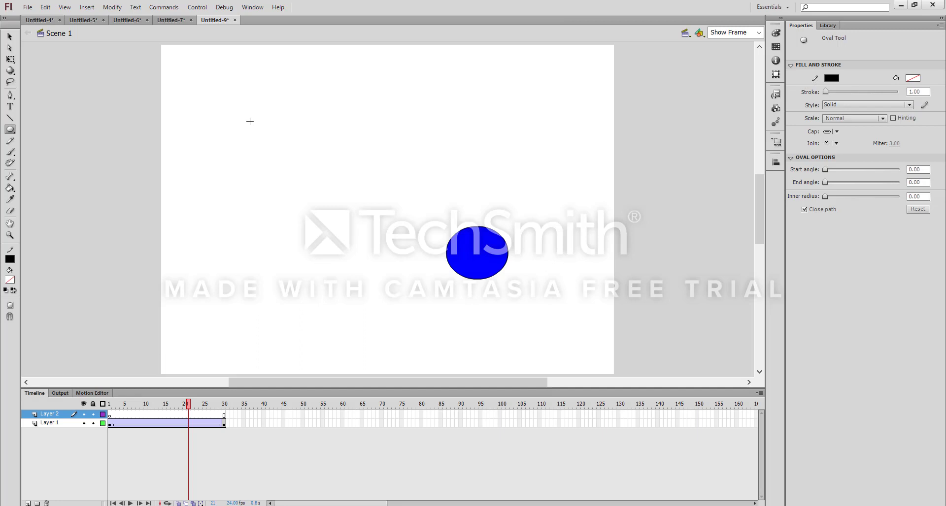
mouse_move(238, 114)
mouse_down()
mouse_move(393, 202)
mouse_move(461, 252)
mouse_move(487, 291)
mouse_up()
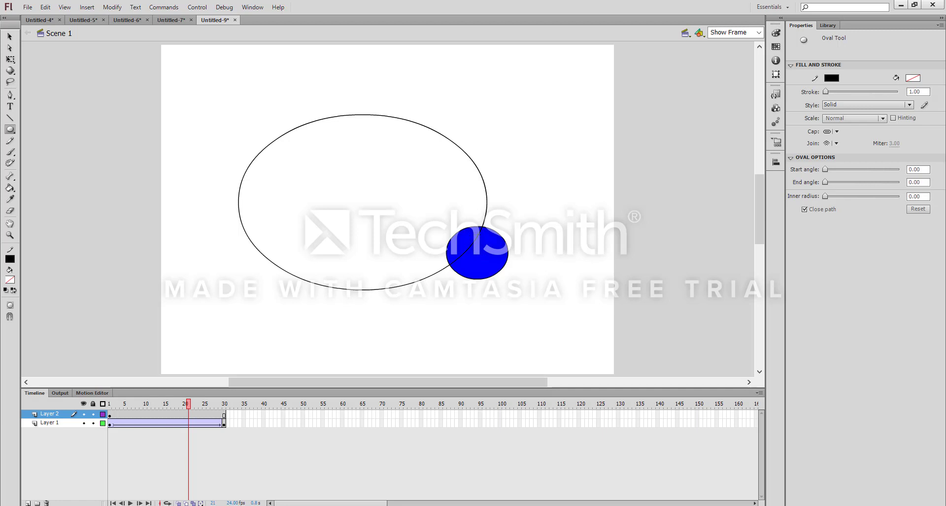
click(9, 36)
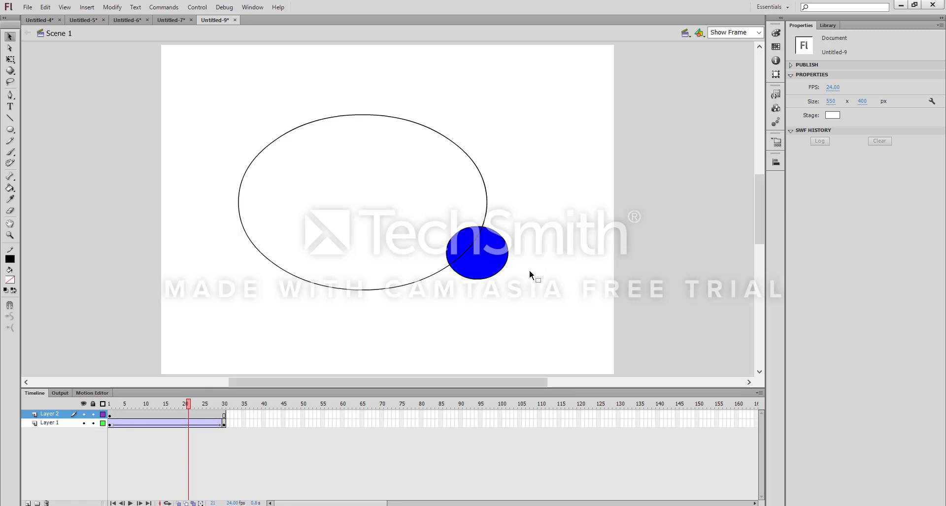
Hide Layer 1 and delete a piece of the large oval's outline, about 14 by 22 px, at its lower right
click(84, 423)
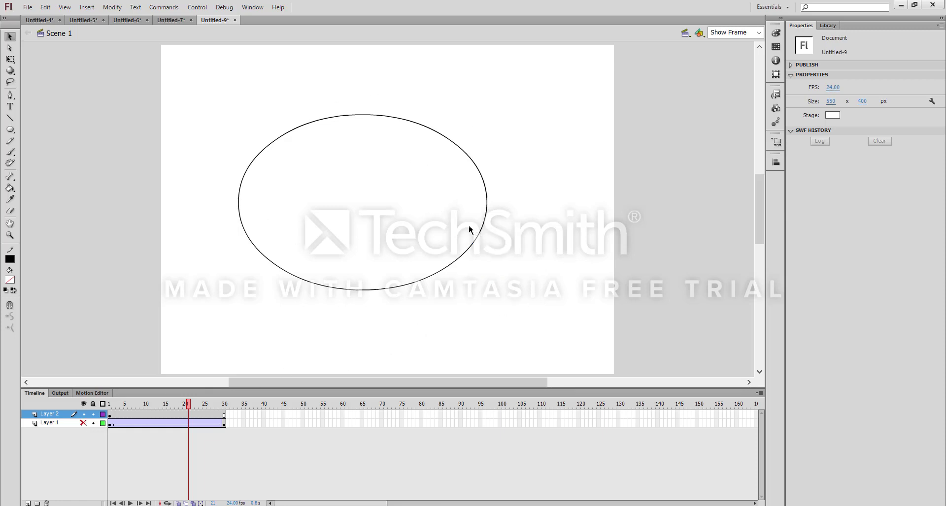
drag(494, 244, 493, 244)
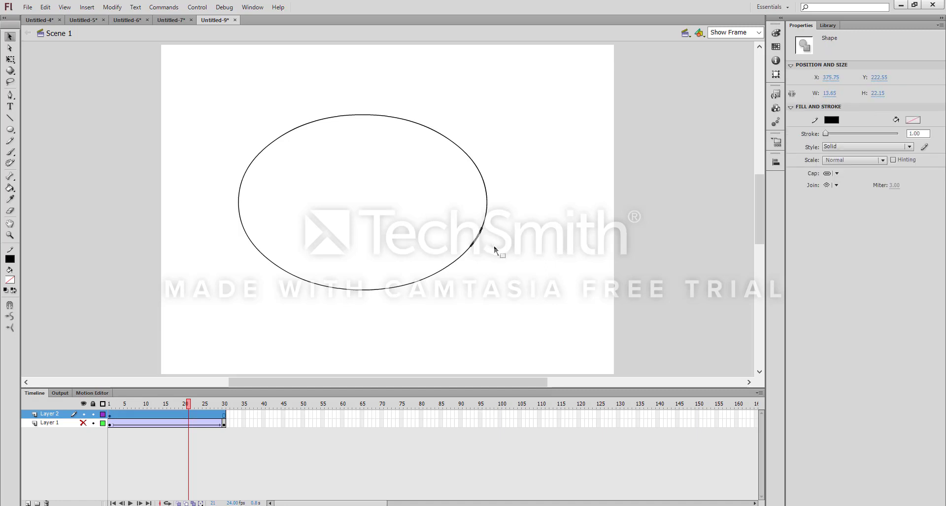
key(Delete)
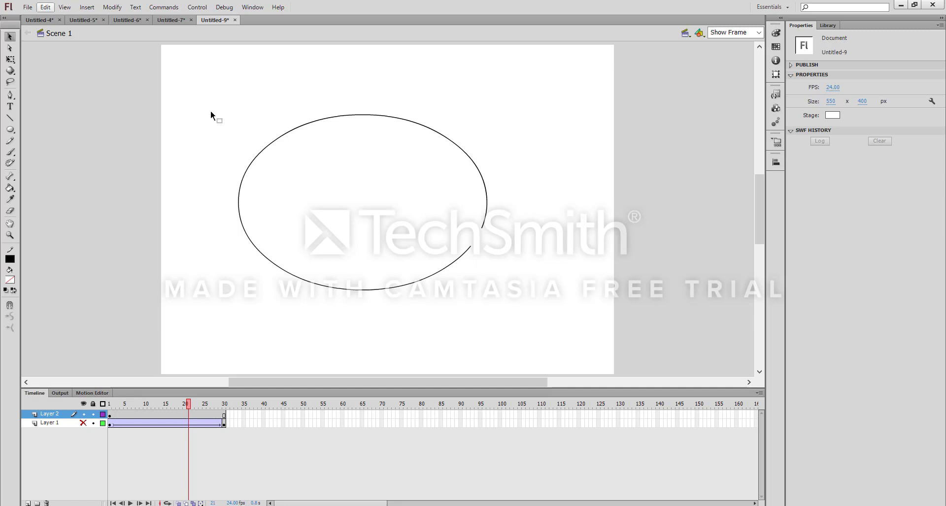
Check the selection of the remaining open oval outline and make Layer 1 visible again
click(347, 117)
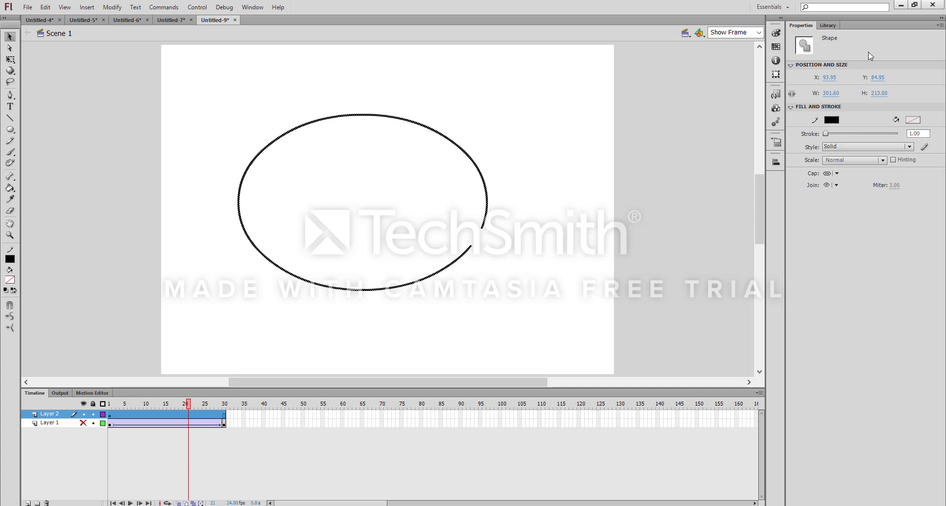
click(676, 104)
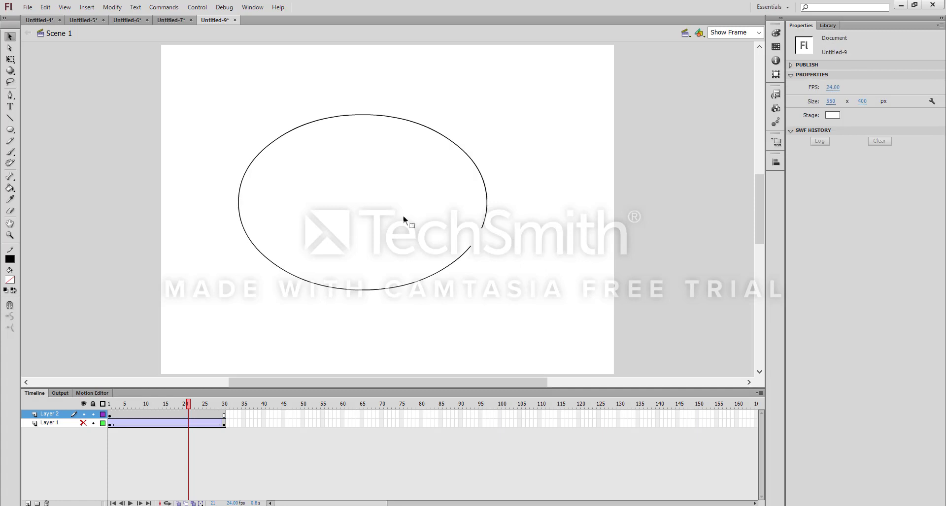
click(83, 423)
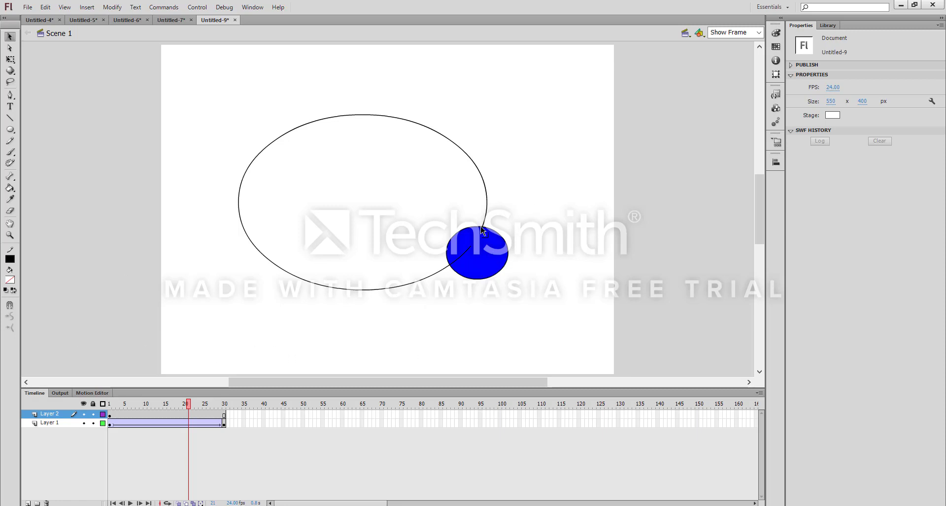
Convert Layer 2, which holds the open oval outline, into a guide layer
click(487, 202)
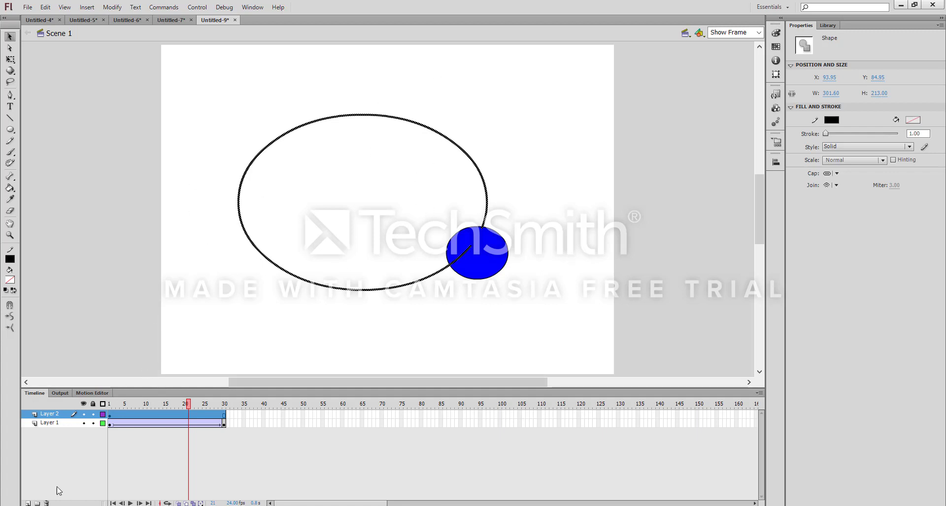
right_click(57, 417)
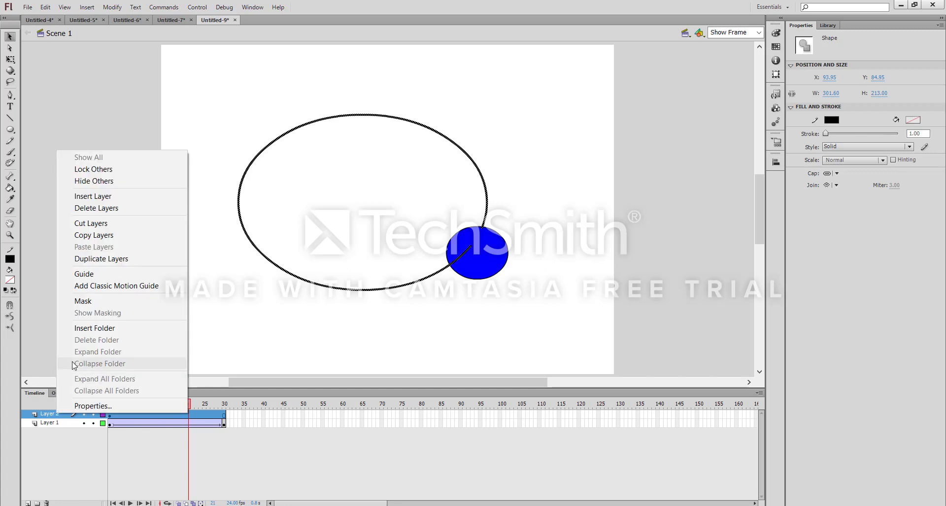
click(93, 274)
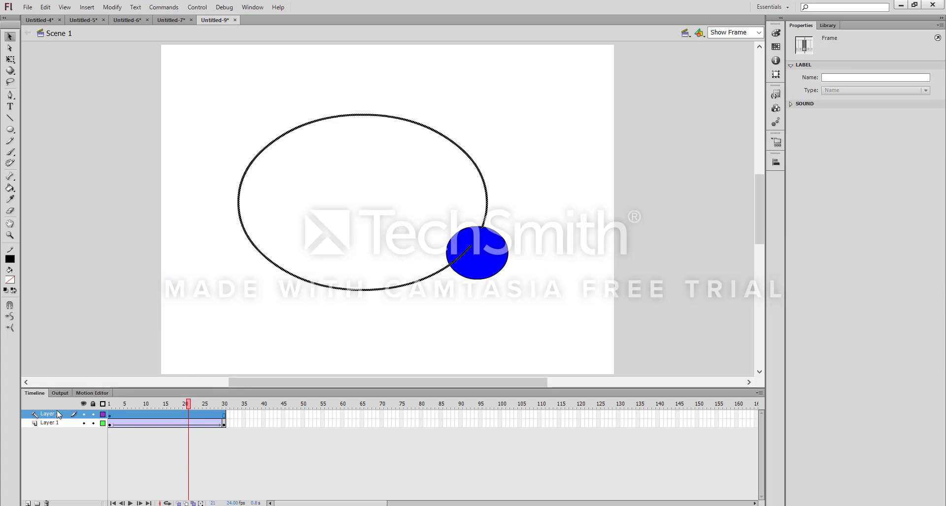
click(56, 441)
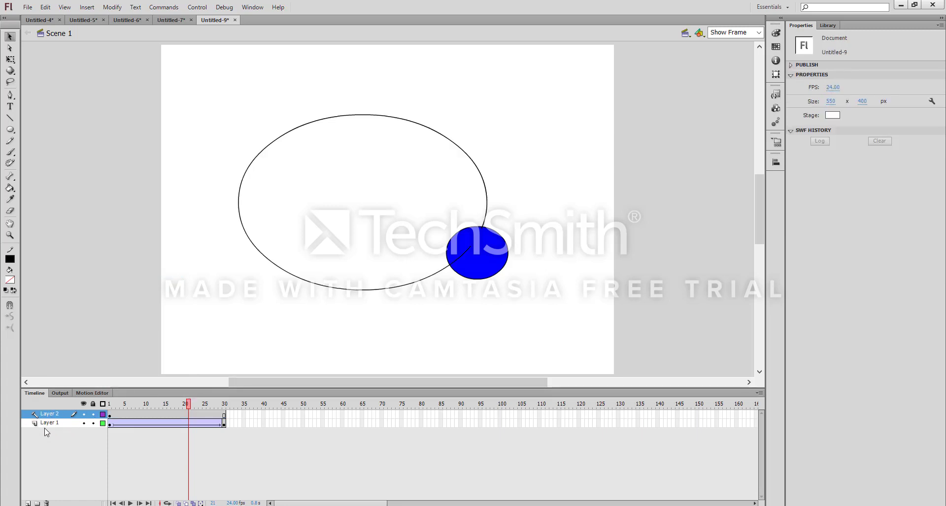
Nest Layer 1 under the Layer 2 guide so its classic tween follows the oval path
click(49, 425)
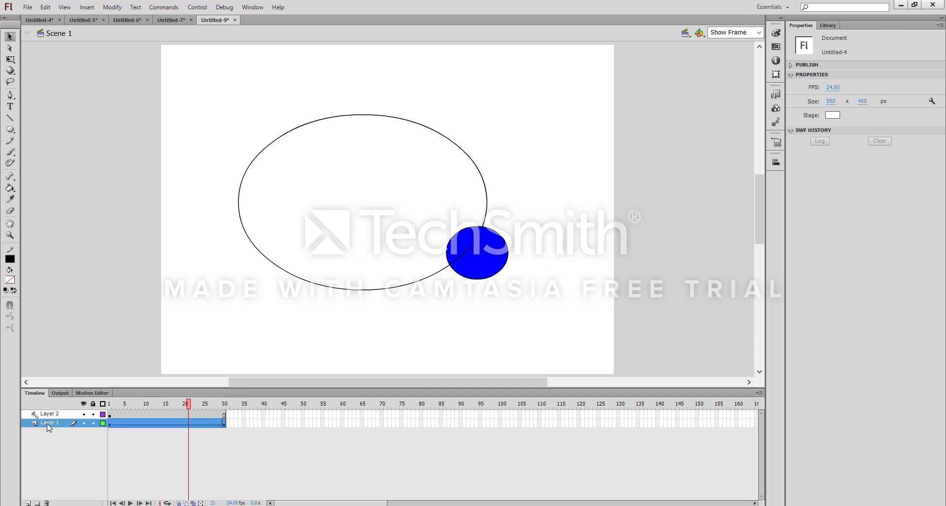
drag(49, 426, 46, 426)
drag(50, 423, 50, 424)
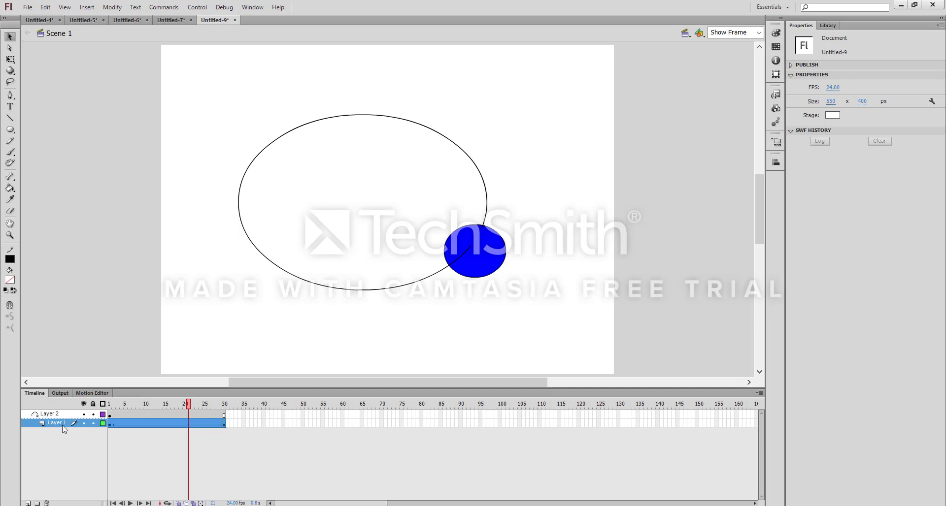
Snap the ball's center to the oval's upper open end at frame 1 and to its lower open end at frame 30
click(109, 425)
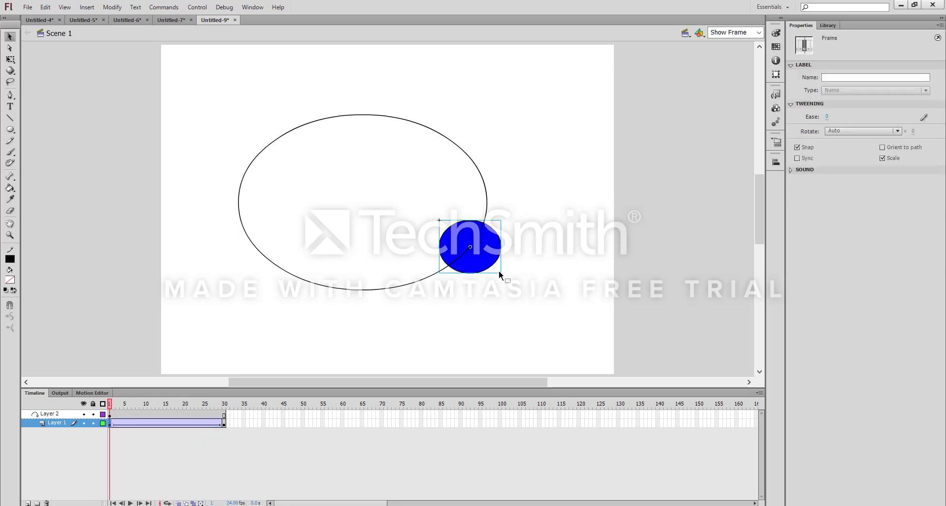
drag(481, 255, 490, 232)
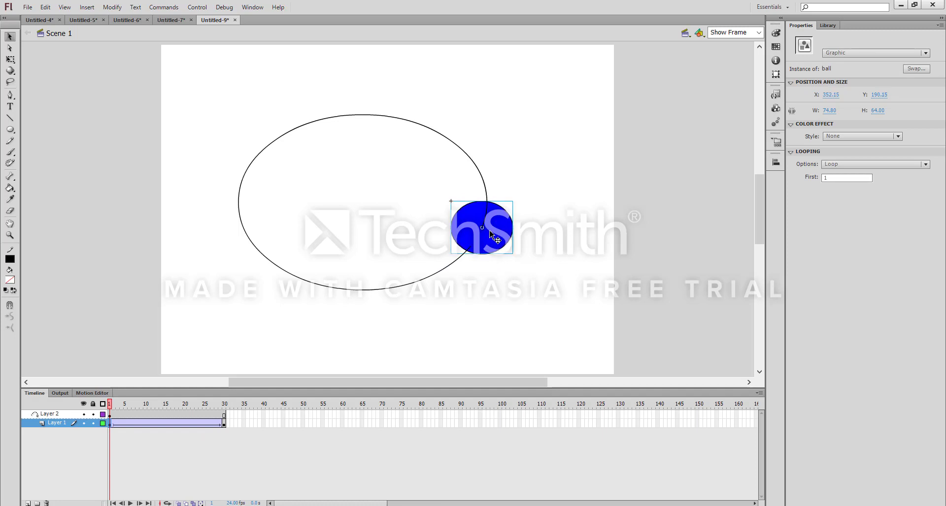
click(225, 426)
drag(492, 262, 483, 254)
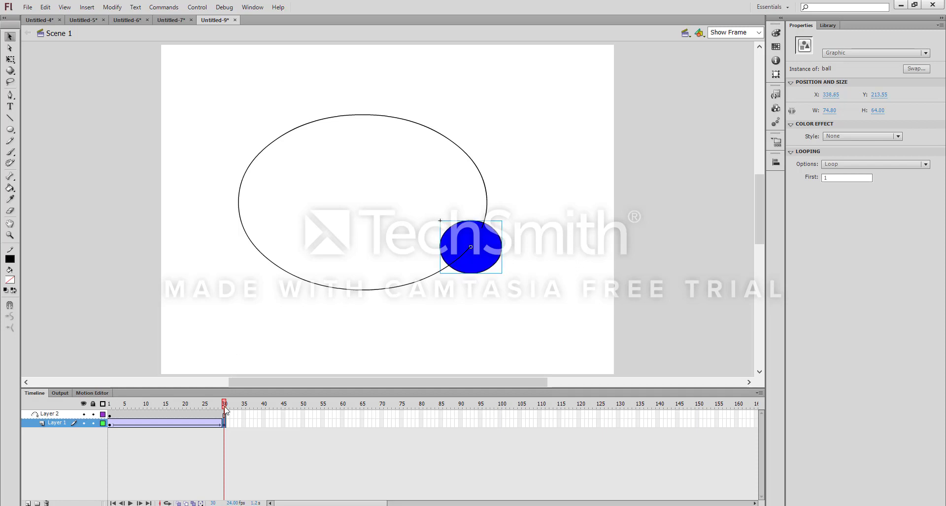
Test the movie to preview the ball travelling along the oval guide
mouse_move(226, 410)
mouse_down()
mouse_move(110, 409)
mouse_move(226, 405)
mouse_up()
key(ctrl+Return)
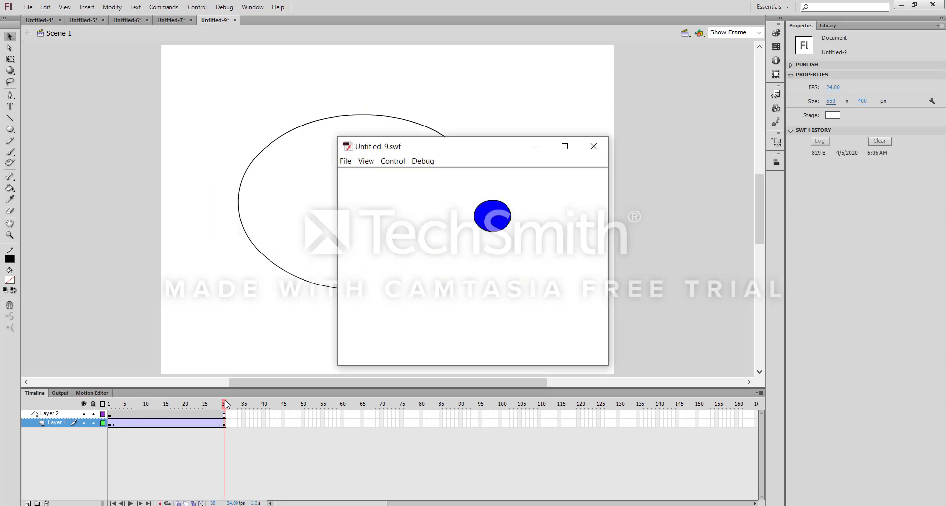